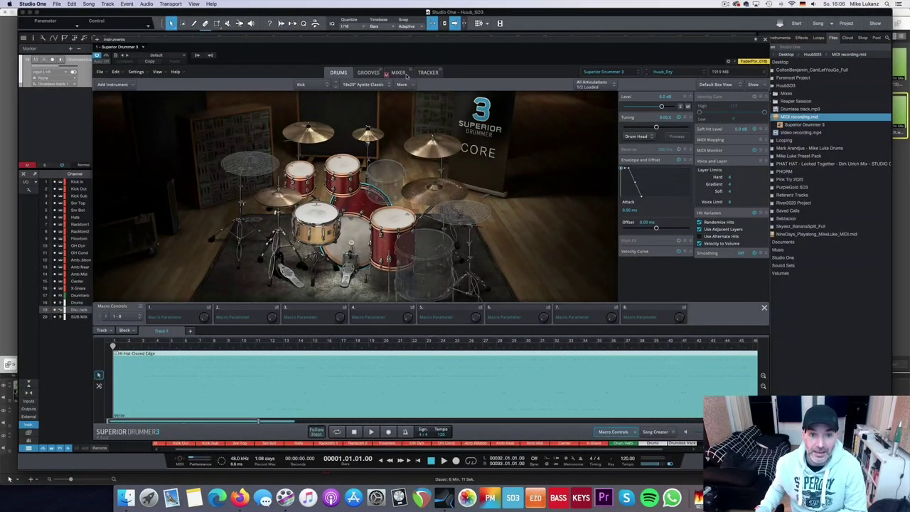
- Show Superior Drummer 3's mixer, with each drum channel on its own output, Out 1/2 through Out 21/22
{"action": "left_click", "coordinate": [400, 73]}
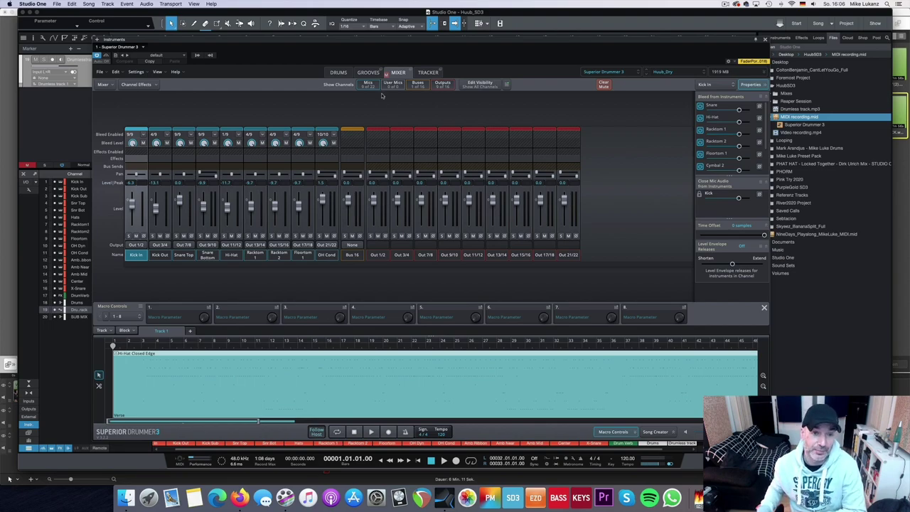
{"action": "left_click", "coordinate": [348, 74]}
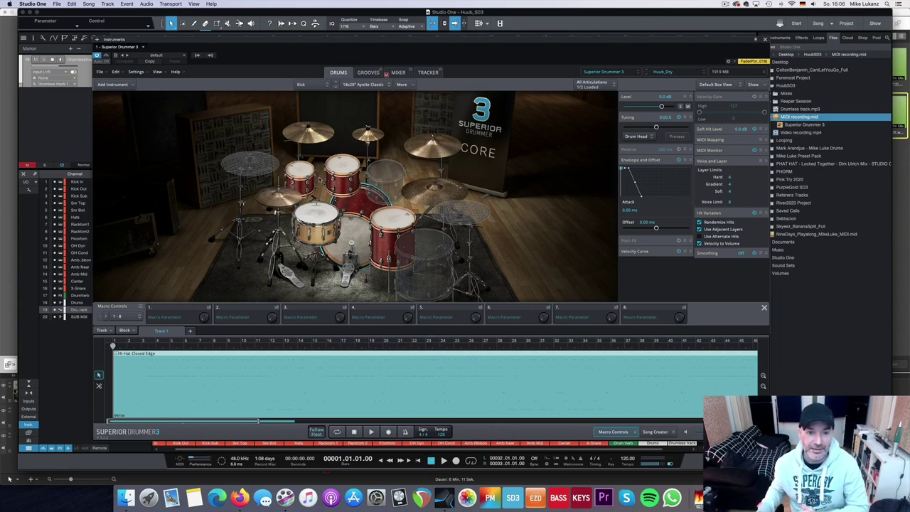
{"action": "right_click", "coordinate": [301, 240]}
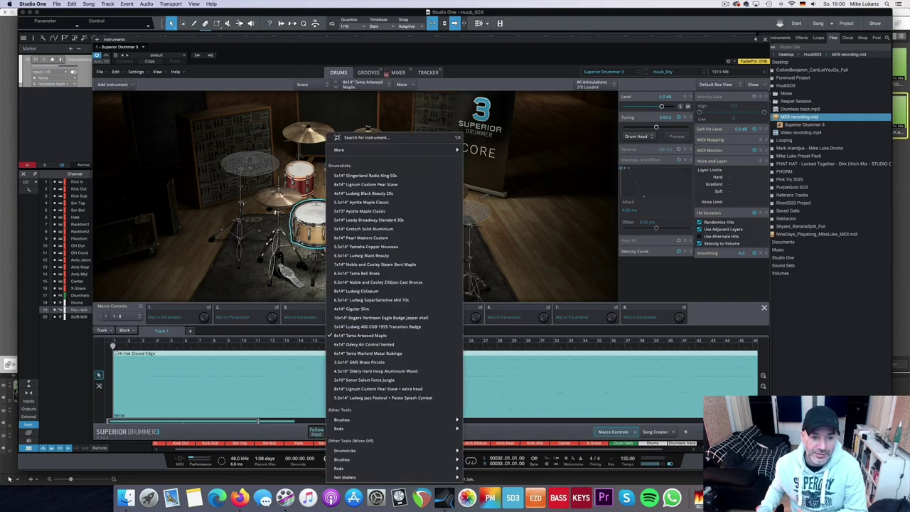
- Audition the snare with several hits, check the kick's instrument choices, then return to the mixer
{"action": "left_click", "coordinate": [314, 276]}
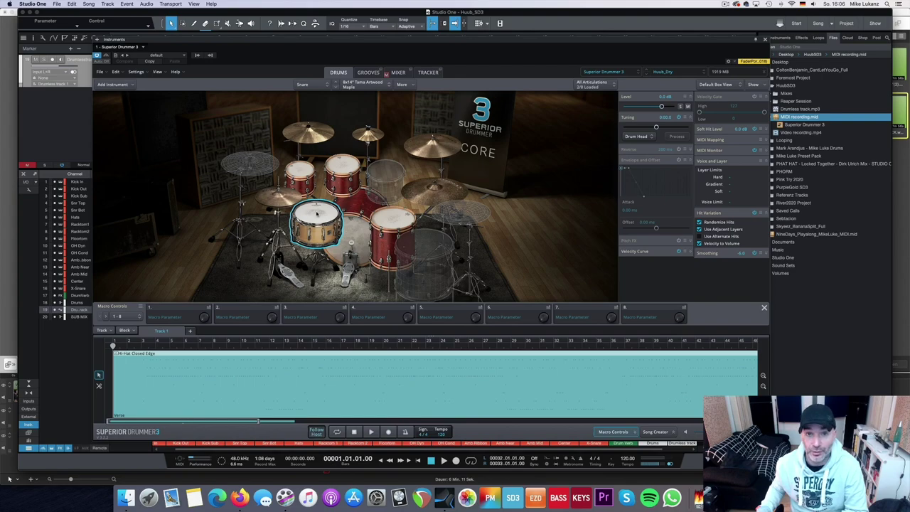
{"action": "left_click", "coordinate": [317, 213]}
{"action": "left_click", "coordinate": [317, 214]}
{"action": "left_click", "coordinate": [317, 214]}
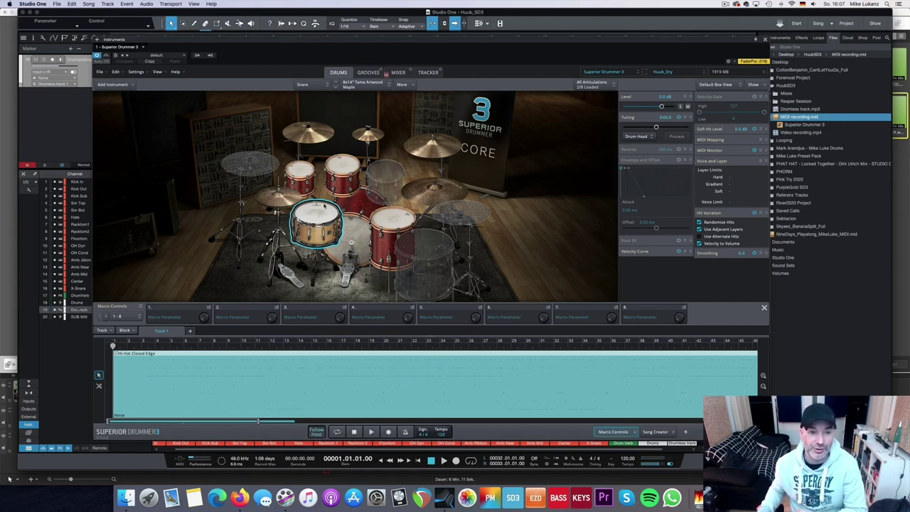
{"action": "right_click", "coordinate": [363, 234]}
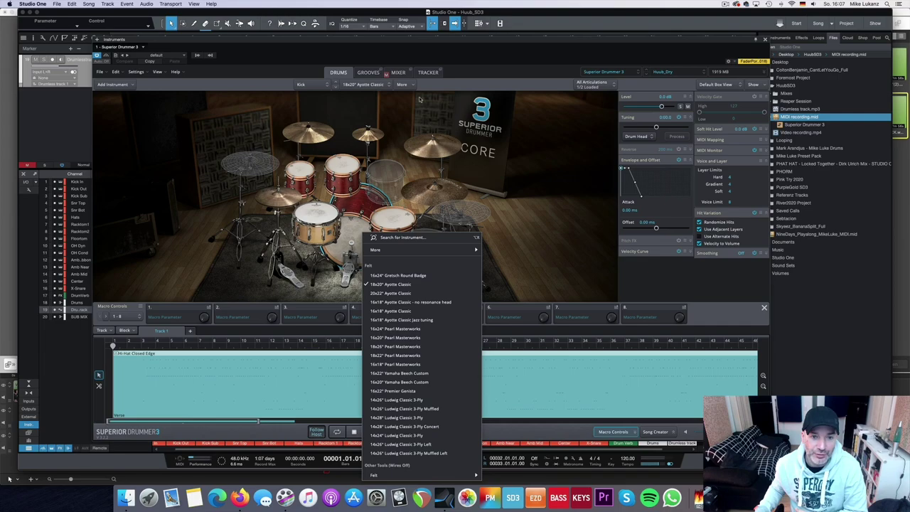
{"action": "left_click", "coordinate": [403, 78]}
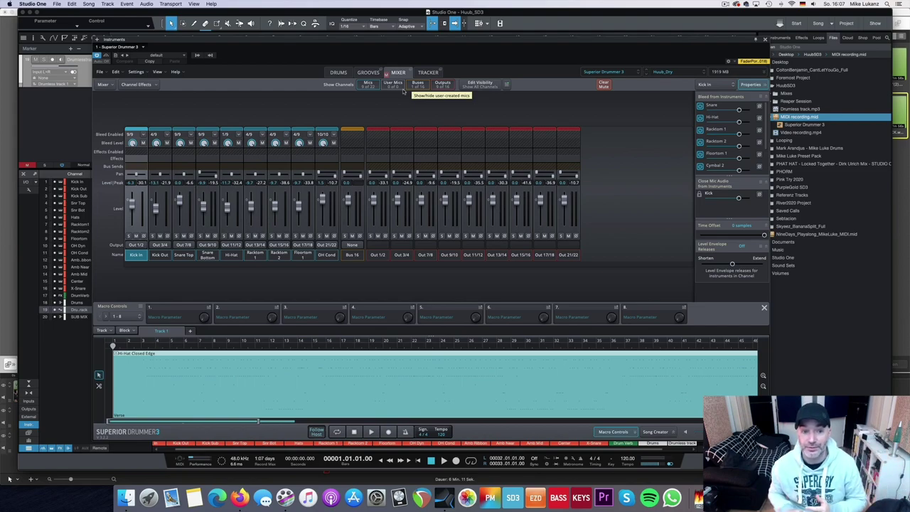
- Solo the Oh Cond overhead channel and set its Level Envelope Releases to 42.1%
{"action": "left_click", "coordinate": [322, 257]}
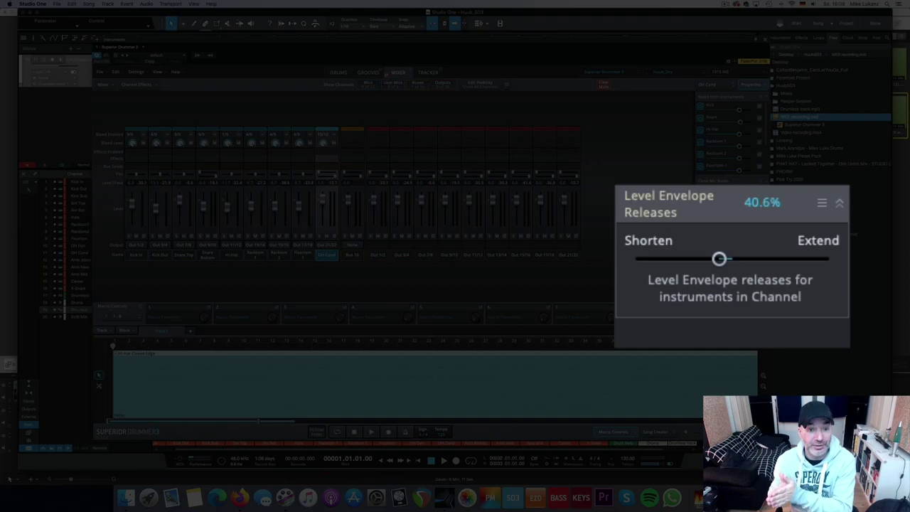
{"action": "left_click", "coordinate": [319, 235]}
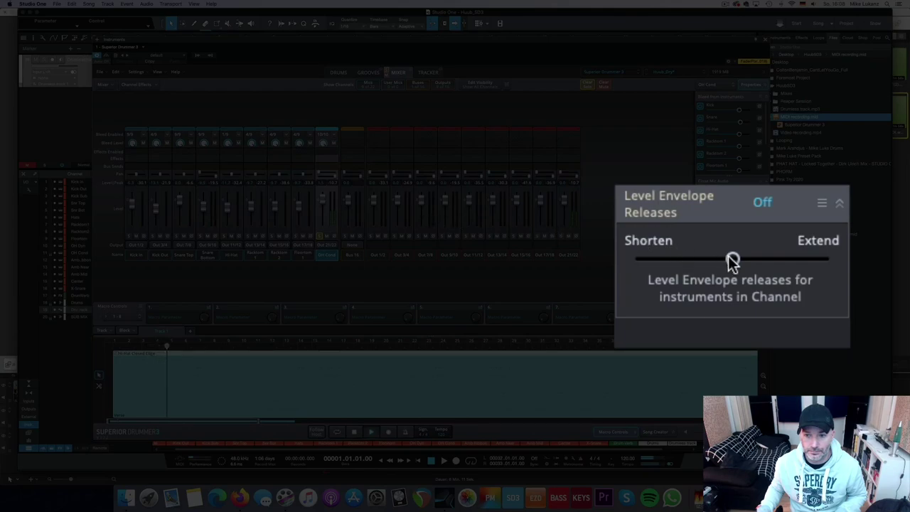
{"action": "left_click_drag", "start_coordinate": [732, 261], "coordinate": [719, 260]}
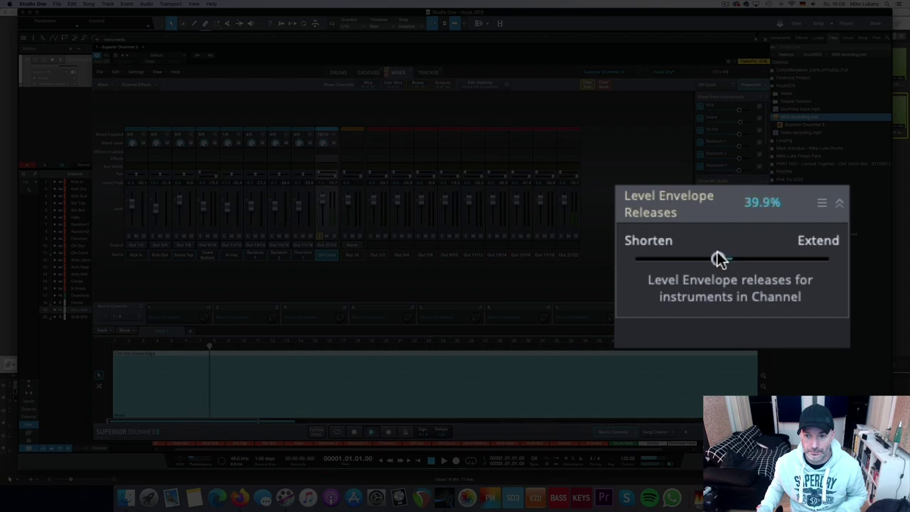
{"action": "left_click_drag", "start_coordinate": [718, 260], "coordinate": [733, 260]}
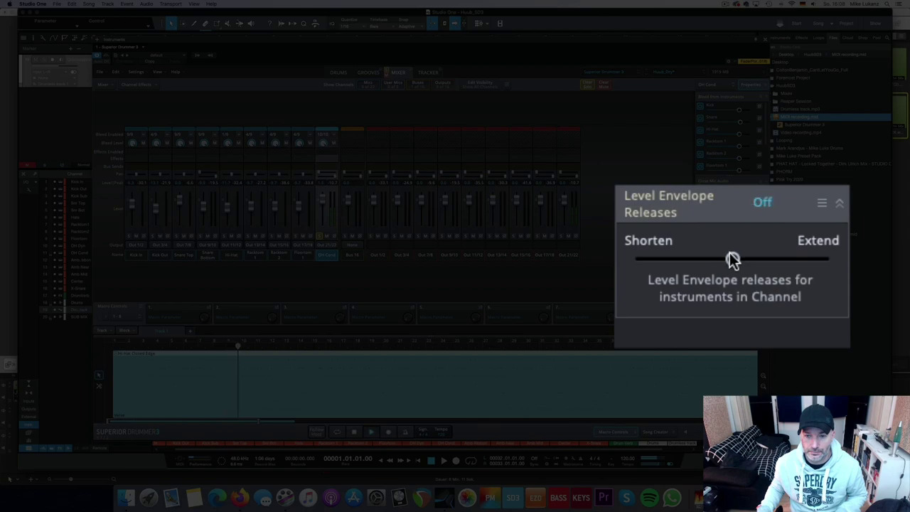
{"action": "left_click_drag", "start_coordinate": [729, 253], "coordinate": [716, 251]}
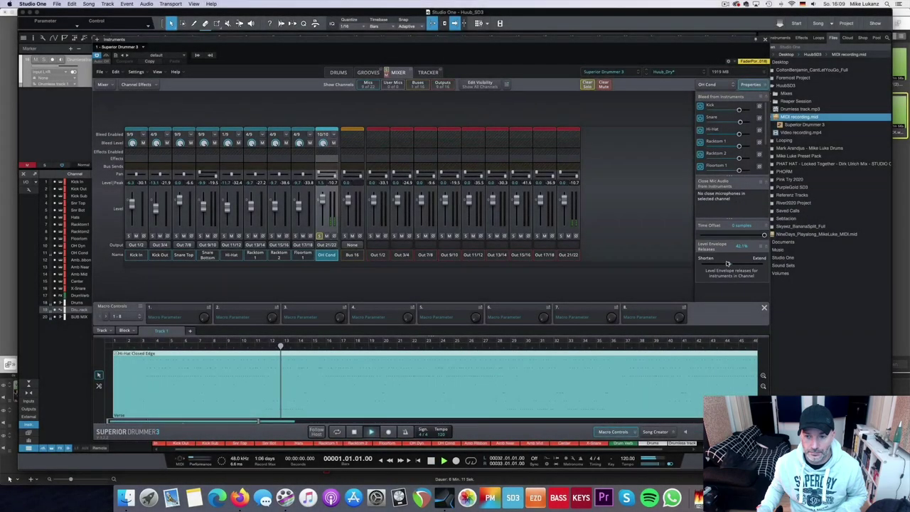
{"action": "key", "text": "space"}
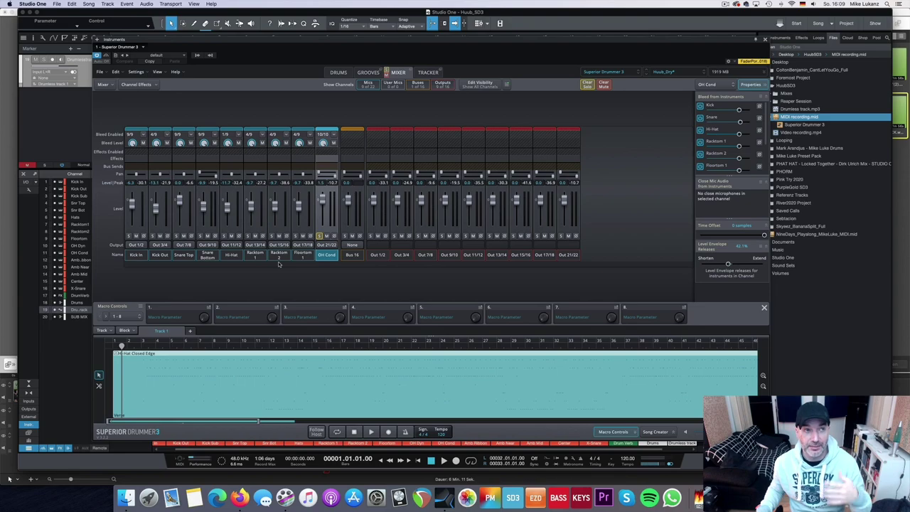
{"action": "left_click", "coordinate": [265, 257]}
{"action": "left_click", "coordinate": [302, 257], "text": "shift"}
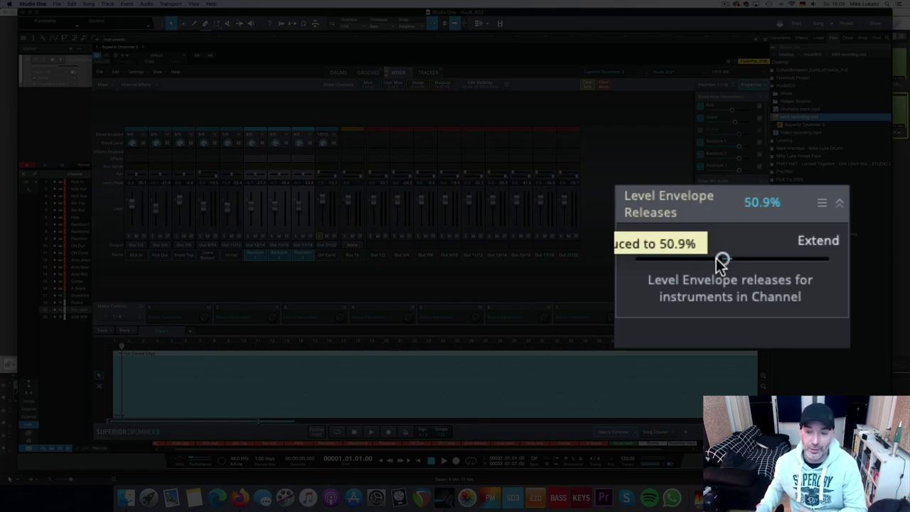
{"action": "left_click", "coordinate": [206, 256]}
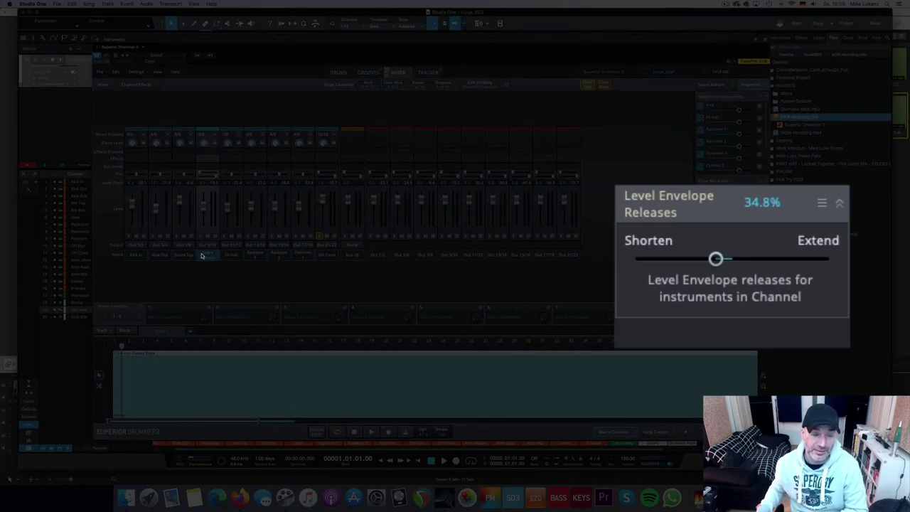
{"action": "left_click", "coordinate": [188, 256]}
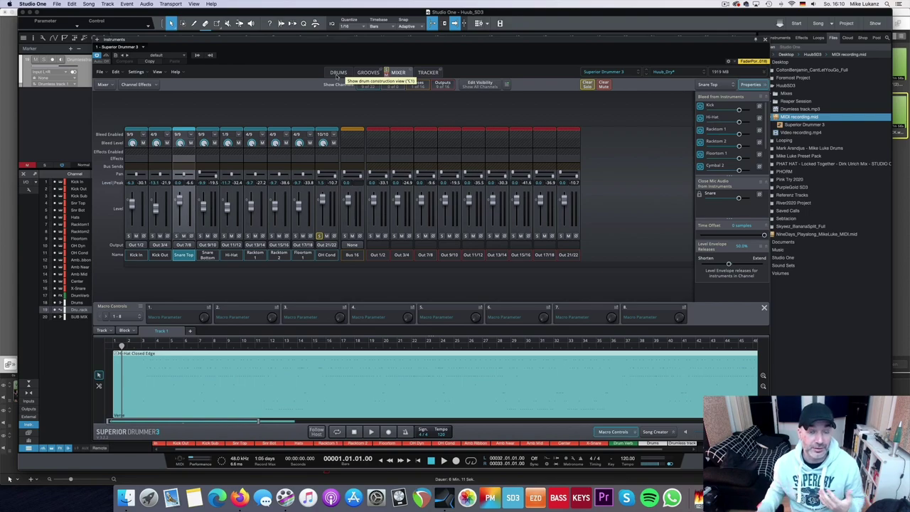
{"action": "key", "text": "super+1"}
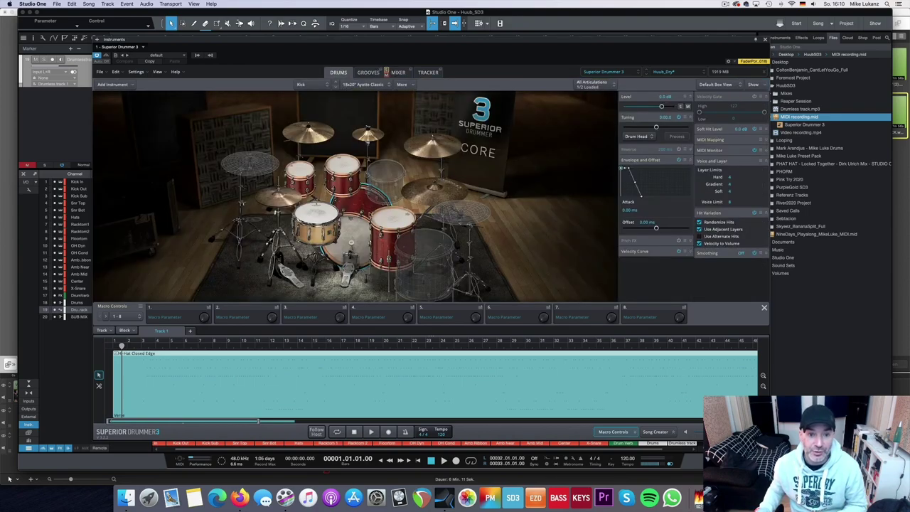
- Select the floor tom, check the OH Cond channel, and return to the Floortom 1 drum view
{"action": "right_click", "coordinate": [384, 226]}
{"action": "left_click", "coordinate": [592, 233]}
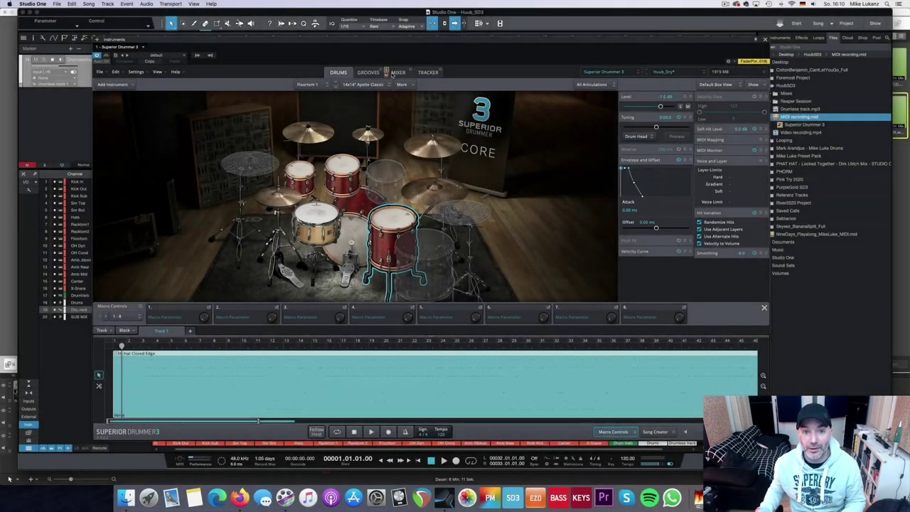
{"action": "left_click", "coordinate": [397, 72]}
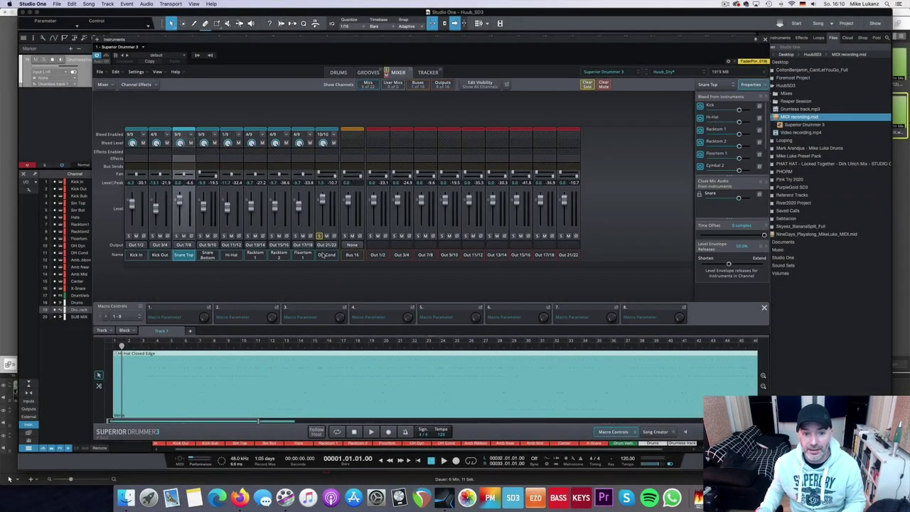
{"action": "left_click", "coordinate": [325, 254]}
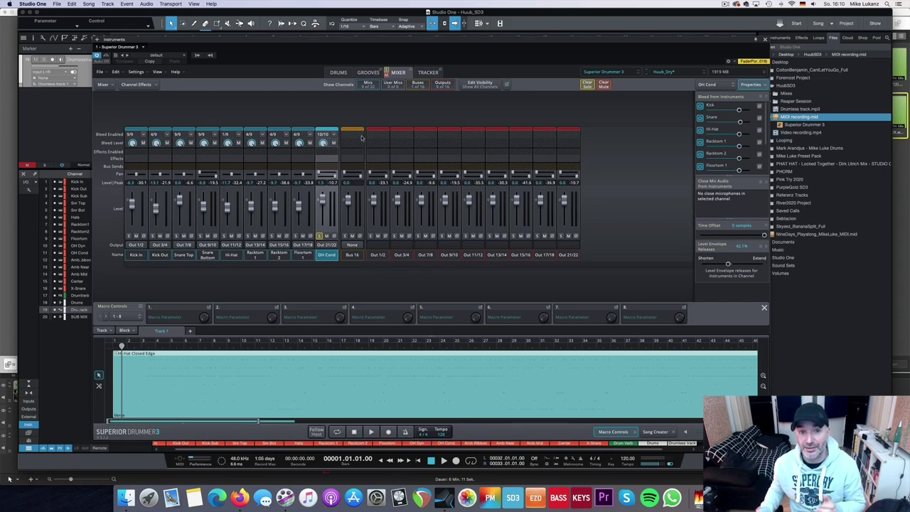
{"action": "left_click", "coordinate": [338, 73]}
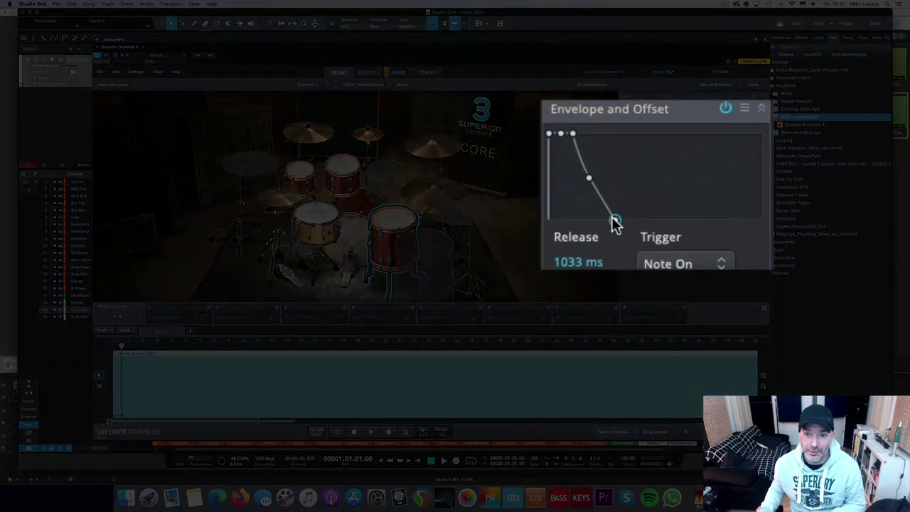
- Give Floortom 1's release envelope a 1003 ms curve slope, auditioning it bypassed and re-enabled
{"action": "mouse_move", "coordinate": [616, 223]}
{"action": "left_mouse_down"}
{"action": "mouse_move", "coordinate": [609, 217]}
{"action": "mouse_move", "coordinate": [615, 222]}
{"action": "left_mouse_up"}
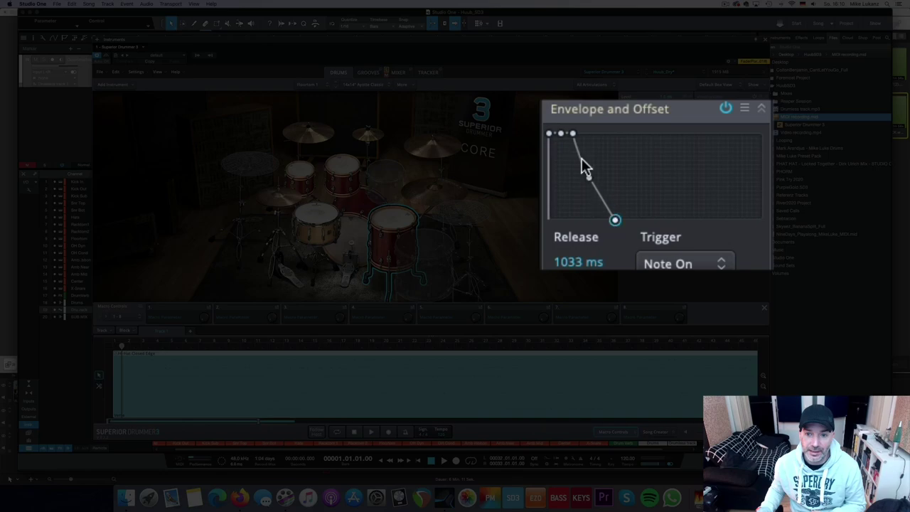
{"action": "left_click_drag", "start_coordinate": [582, 170], "coordinate": [587, 175]}
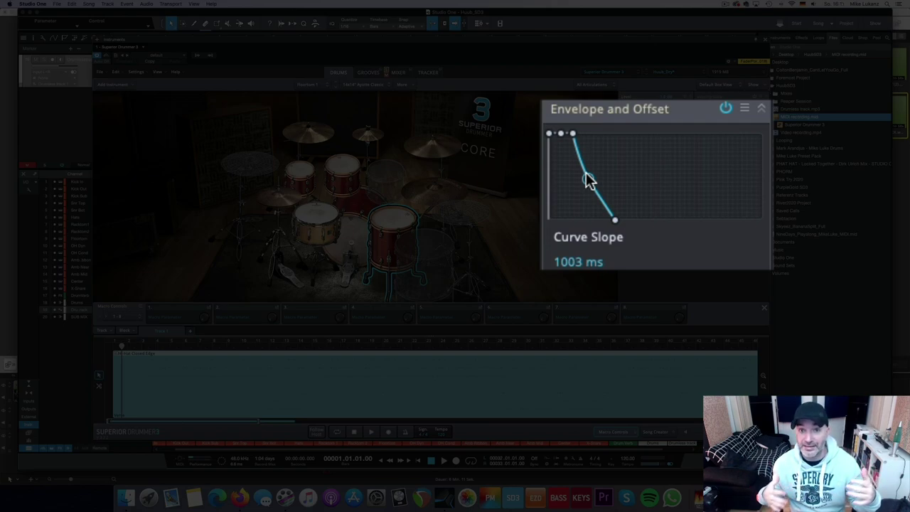
{"action": "left_click", "coordinate": [394, 219]}
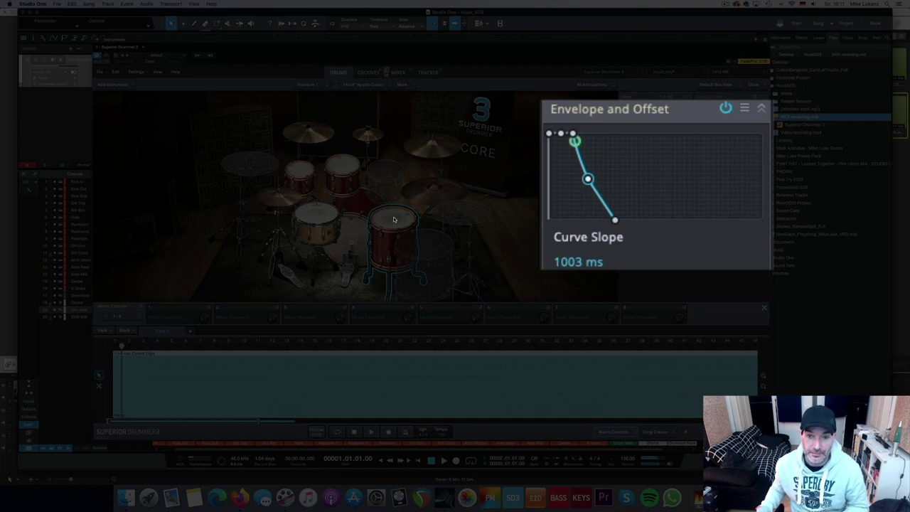
{"action": "left_click", "coordinate": [394, 219]}
{"action": "left_click", "coordinate": [724, 109]}
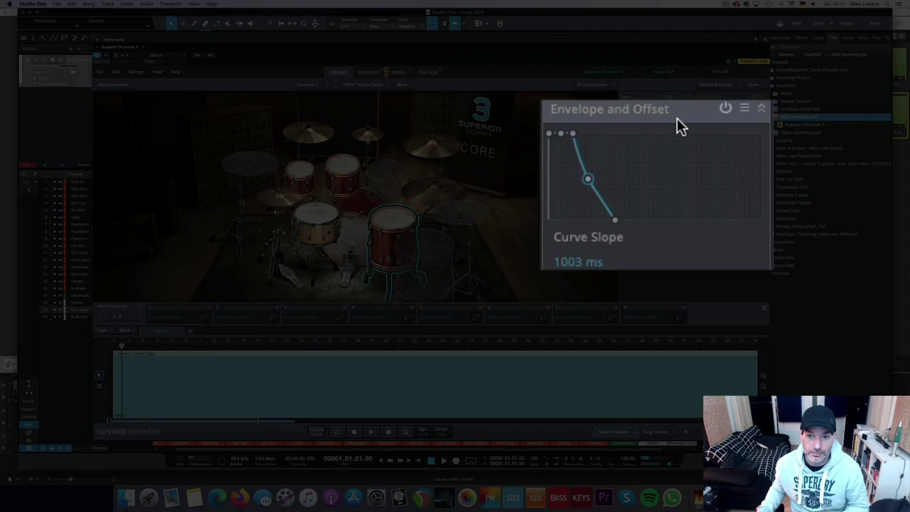
{"action": "left_click", "coordinate": [725, 108]}
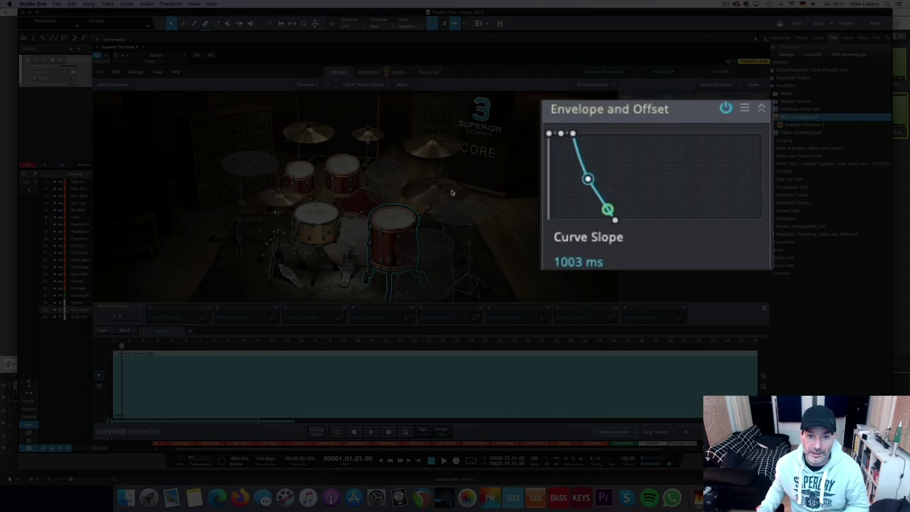
{"action": "left_click", "coordinate": [390, 217]}
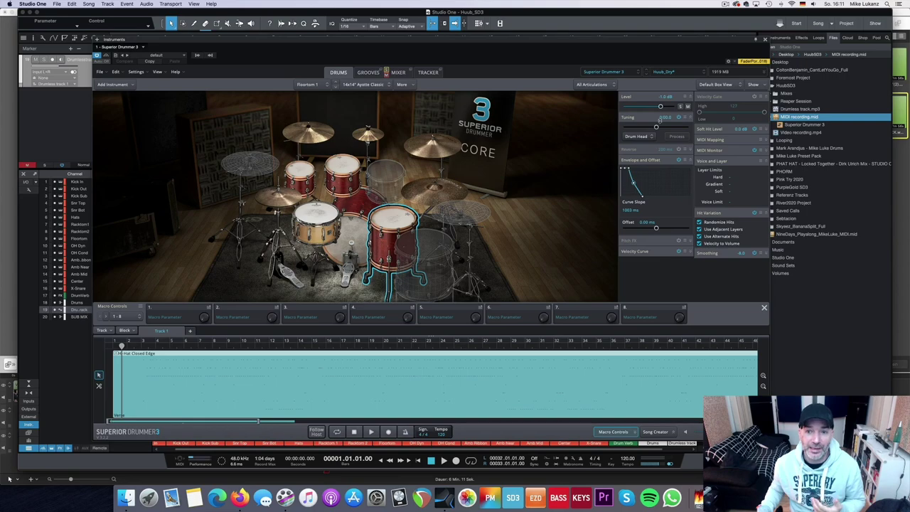
- Check the rack tom and kick instrument choices, select the snare, then select Kick In in the mixer
{"action": "right_click", "coordinate": [301, 172]}
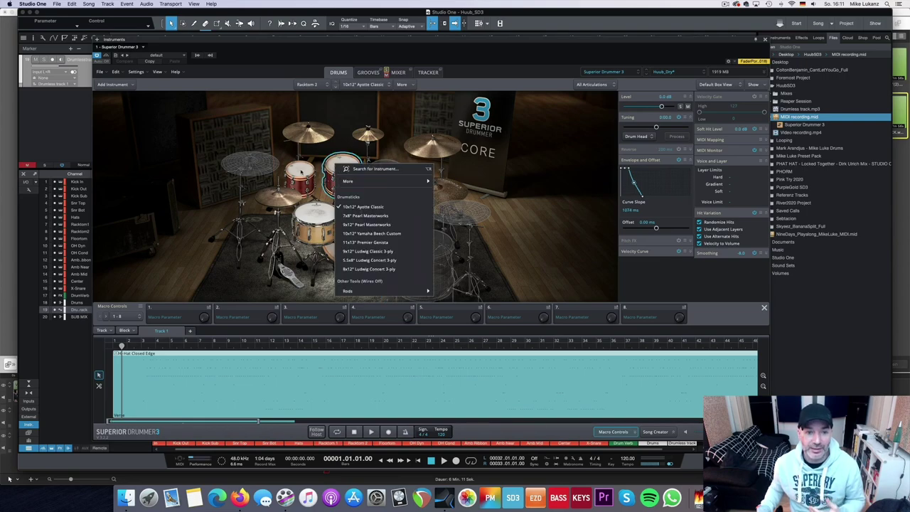
{"action": "left_click", "coordinate": [553, 205]}
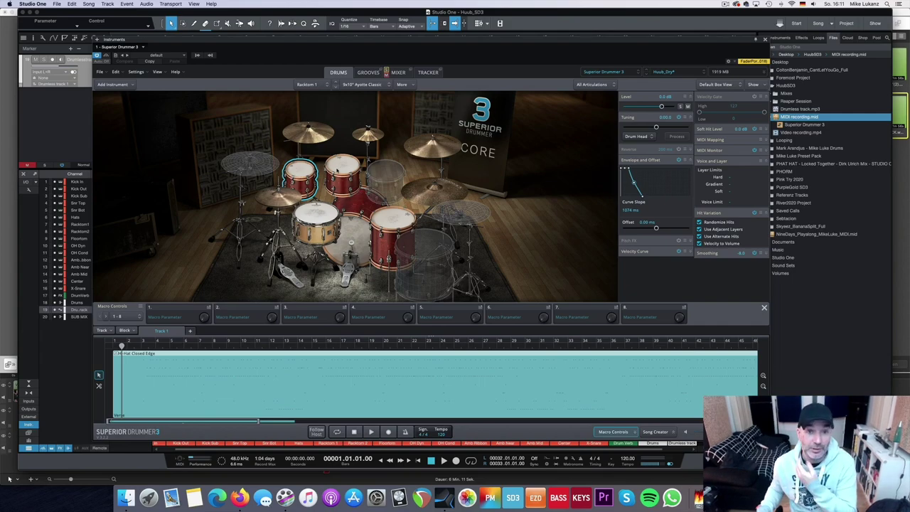
{"action": "right_click", "coordinate": [357, 220]}
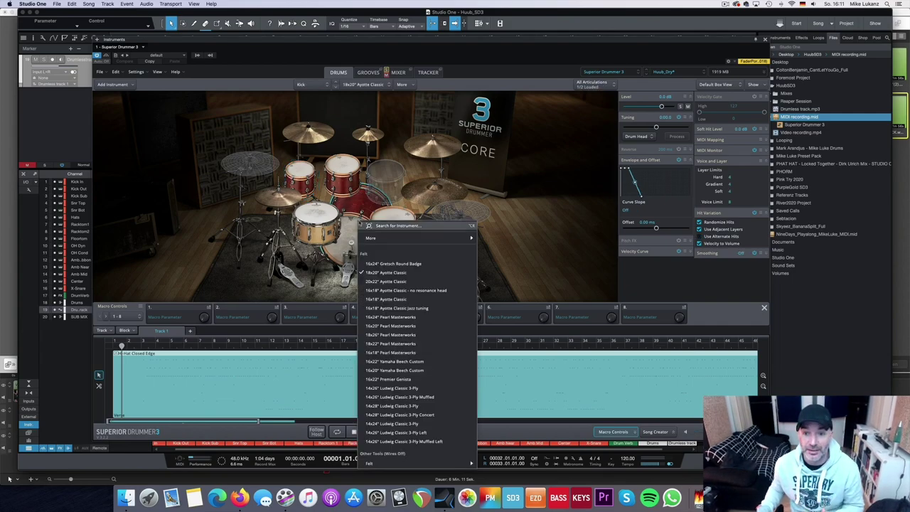
{"action": "left_click", "coordinate": [504, 213]}
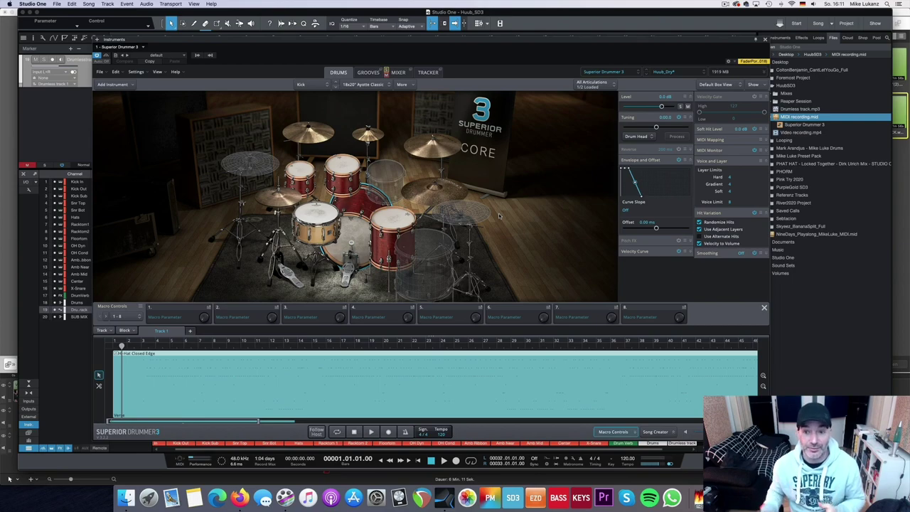
{"action": "left_click", "coordinate": [317, 224]}
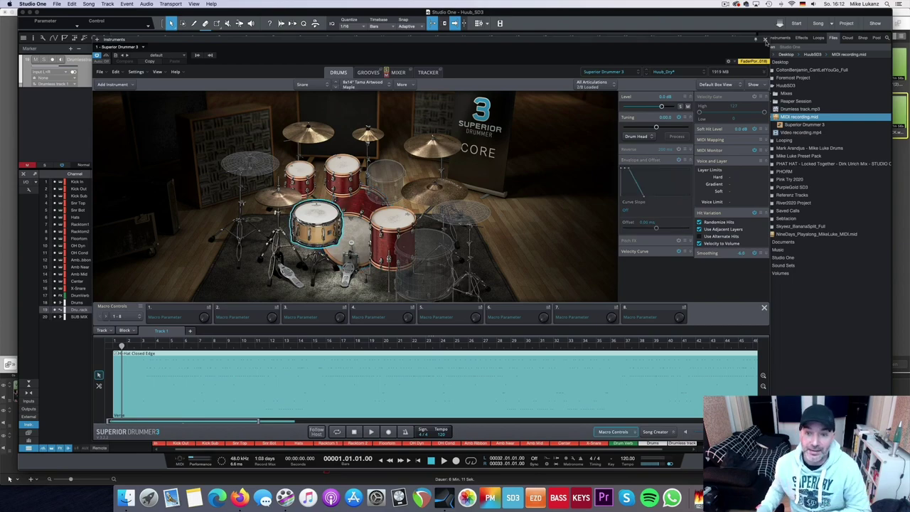
{"action": "left_click", "coordinate": [410, 73]}
{"action": "left_click", "coordinate": [142, 255]}
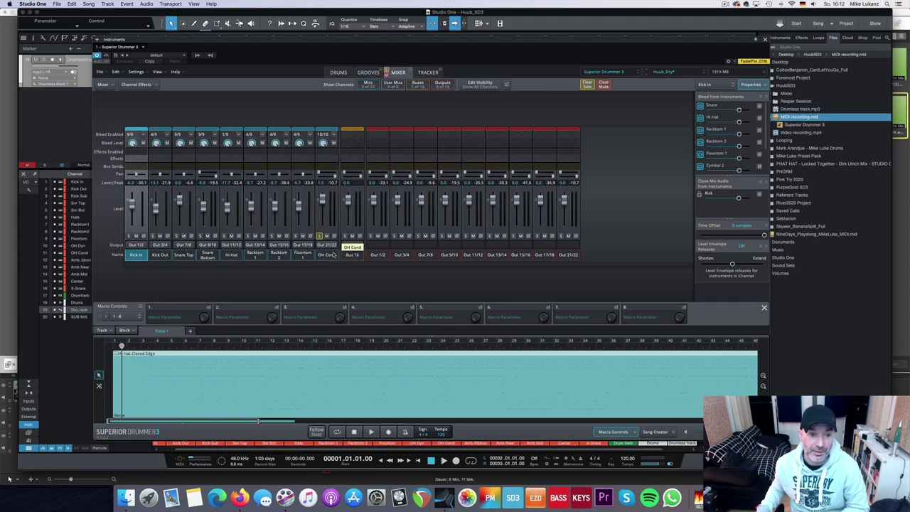
- Close Superior Drummer 3, make Studio One full screen, and open bx_console N on Kick In
{"action": "left_click", "coordinate": [764, 39]}
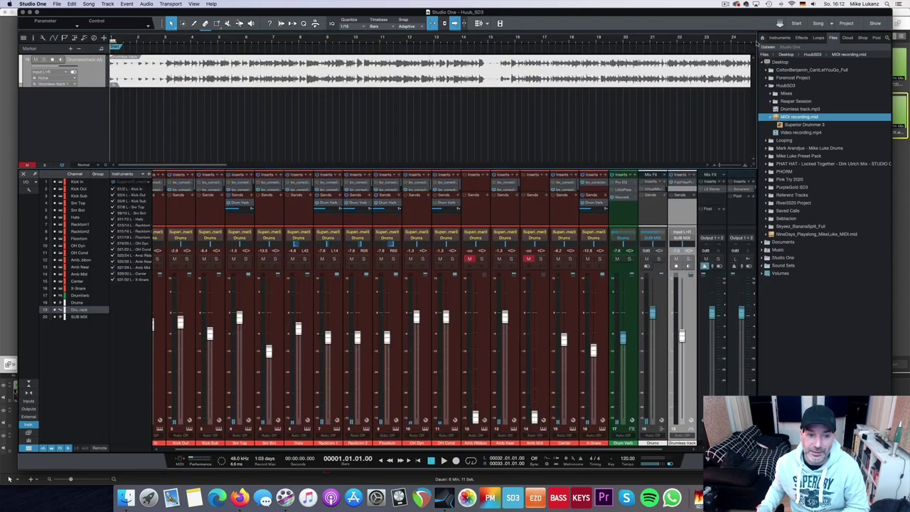
{"action": "scroll", "coordinate": [172, 447], "scroll_direction": "left", "scroll_amount": 2}
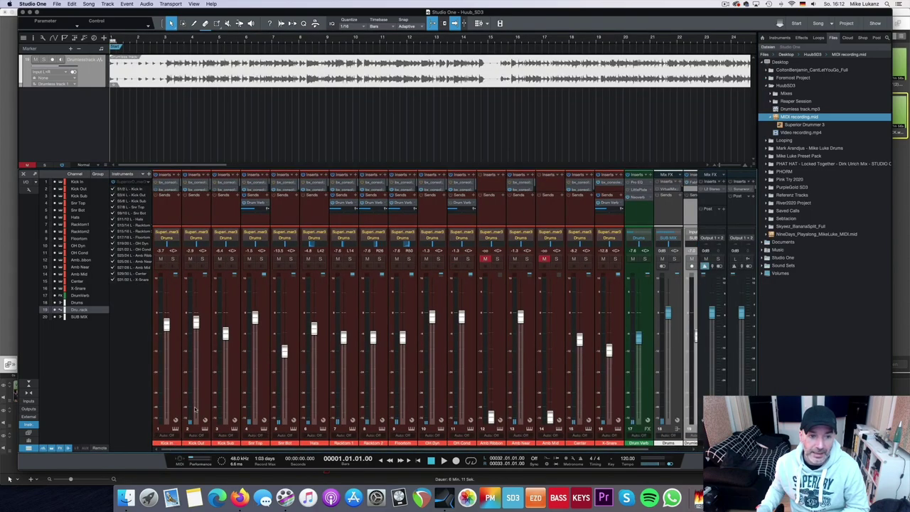
{"action": "left_click", "coordinate": [39, 12]}
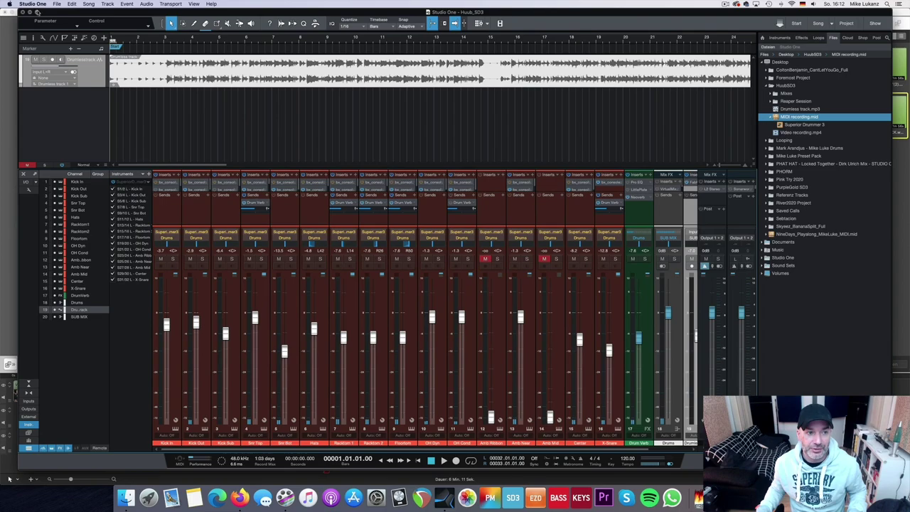
{"action": "left_click", "coordinate": [159, 187]}
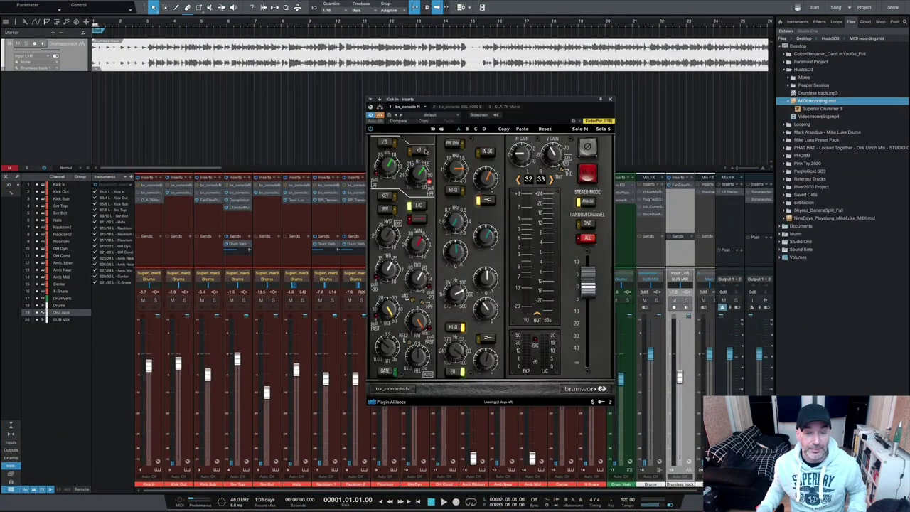
- Move the bx_console N window up and to the left, then close it
{"action": "left_click_drag", "start_coordinate": [450, 108], "coordinate": [409, 98]}
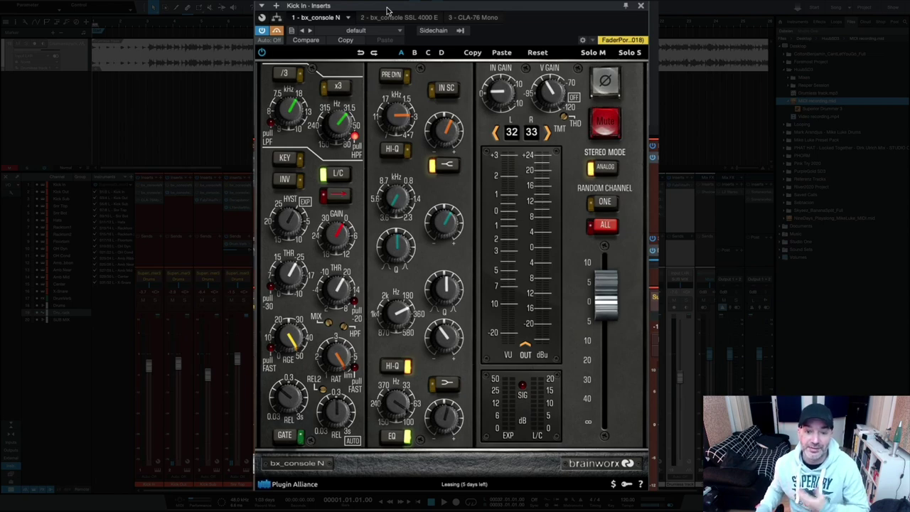
{"action": "left_click", "coordinate": [640, 6]}
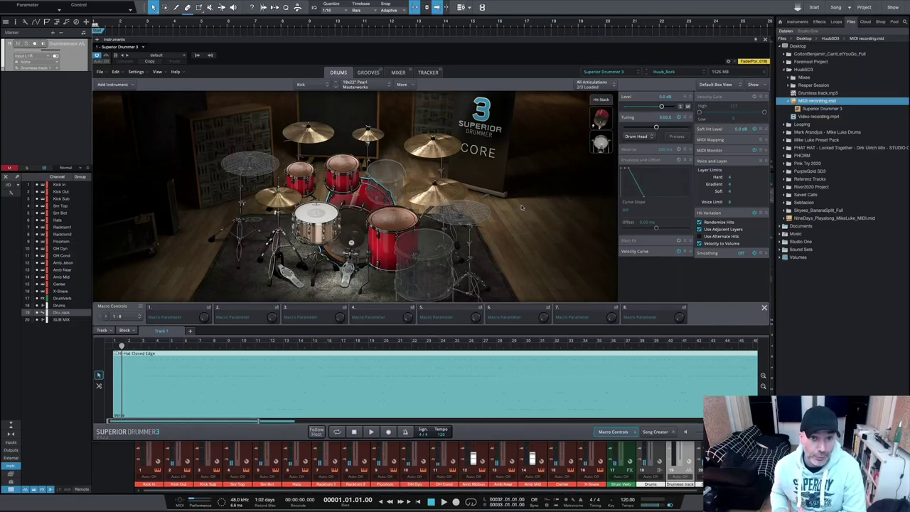
- Select the snare, then inspect the Amb Near and Center channels in the Huub_Rock kit's mixer
{"action": "right_click", "coordinate": [323, 213]}
{"action": "left_click", "coordinate": [526, 221]}
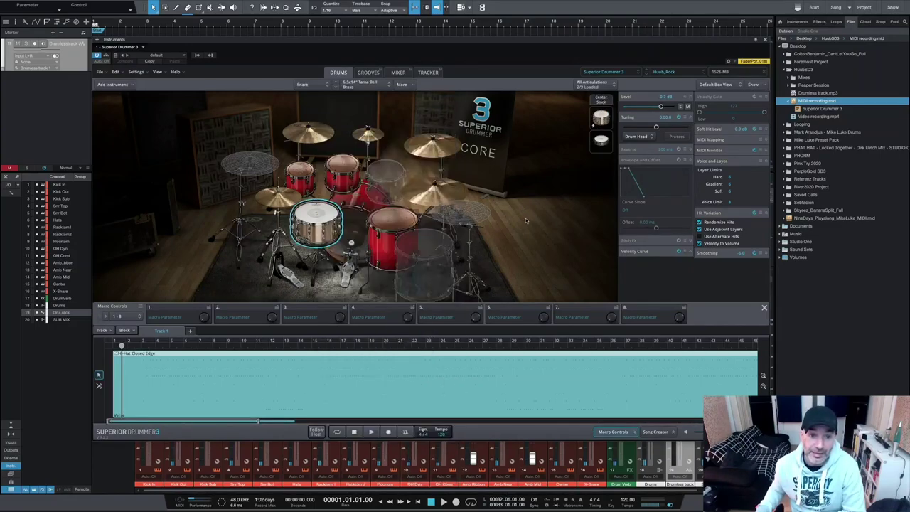
{"action": "left_click", "coordinate": [399, 72]}
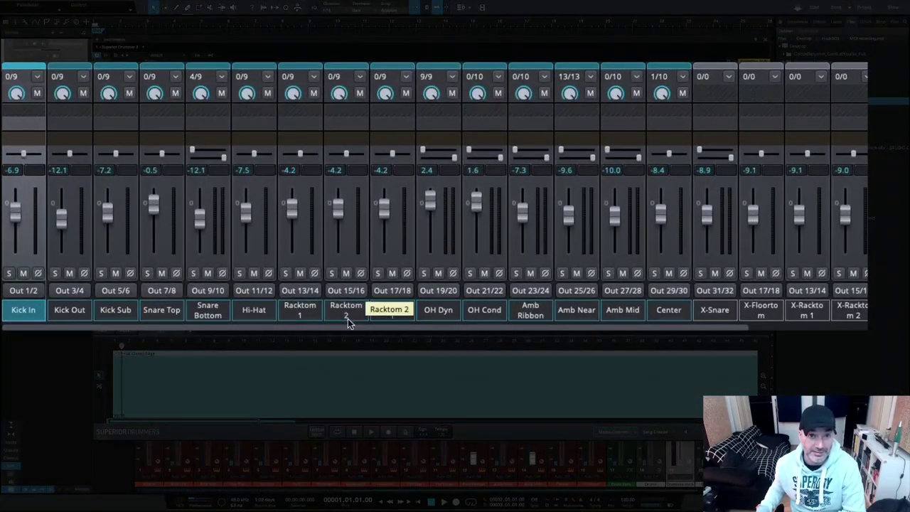
{"action": "left_click", "coordinate": [582, 312]}
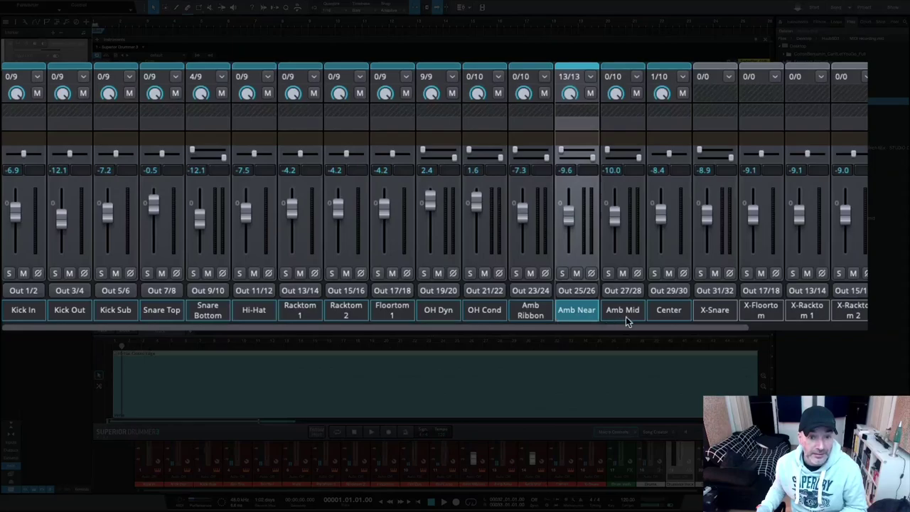
{"action": "left_click", "coordinate": [662, 317]}
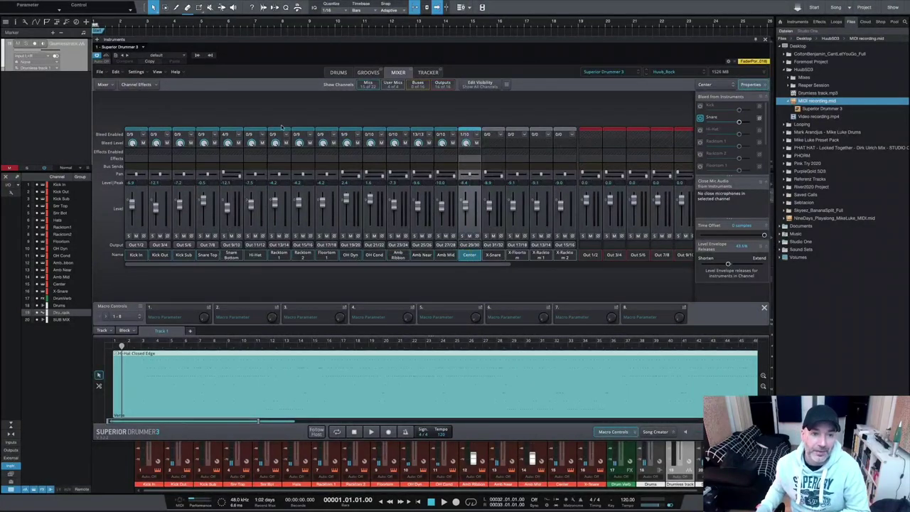
{"action": "left_click", "coordinate": [337, 72]}
{"action": "right_click", "coordinate": [601, 140]}
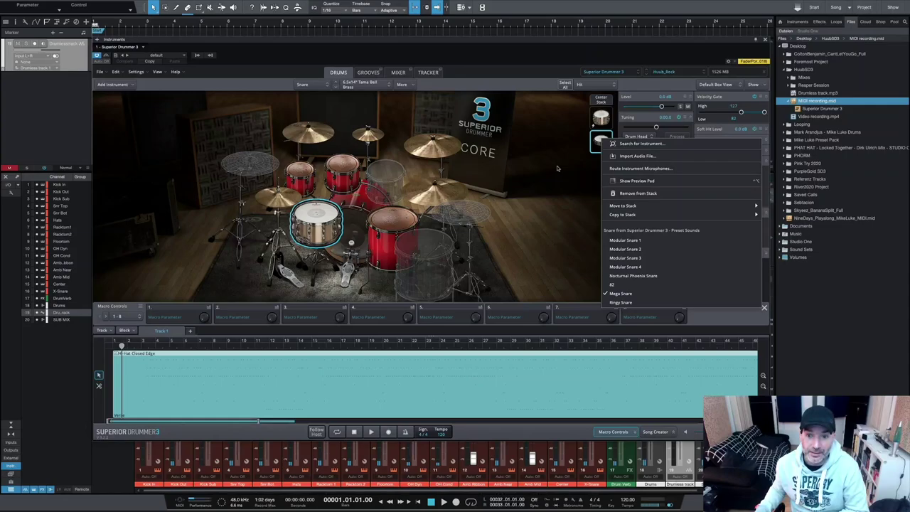
{"action": "left_click", "coordinate": [568, 235]}
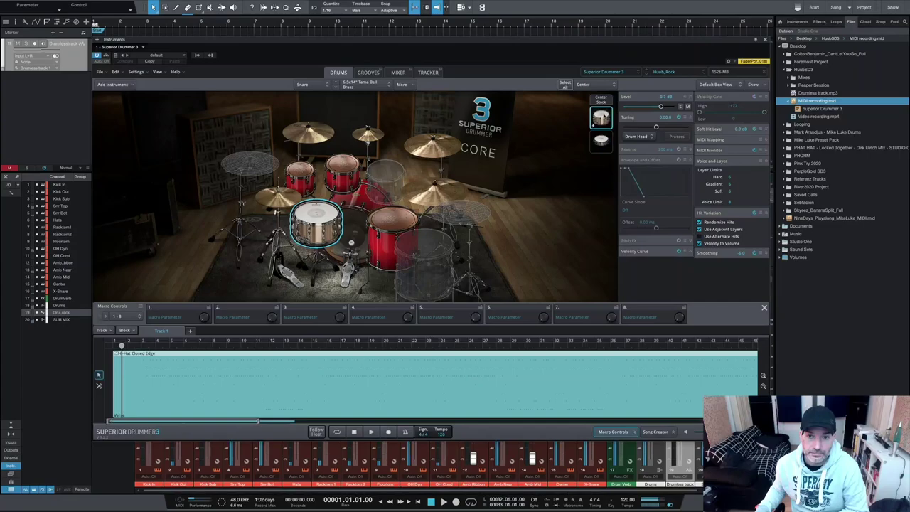
{"action": "left_click", "coordinate": [601, 100]}
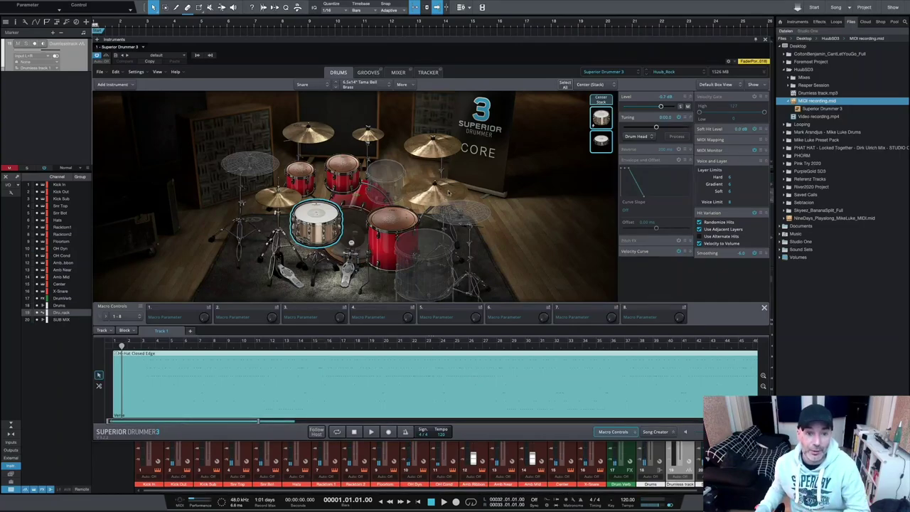
{"action": "left_click", "coordinate": [470, 185]}
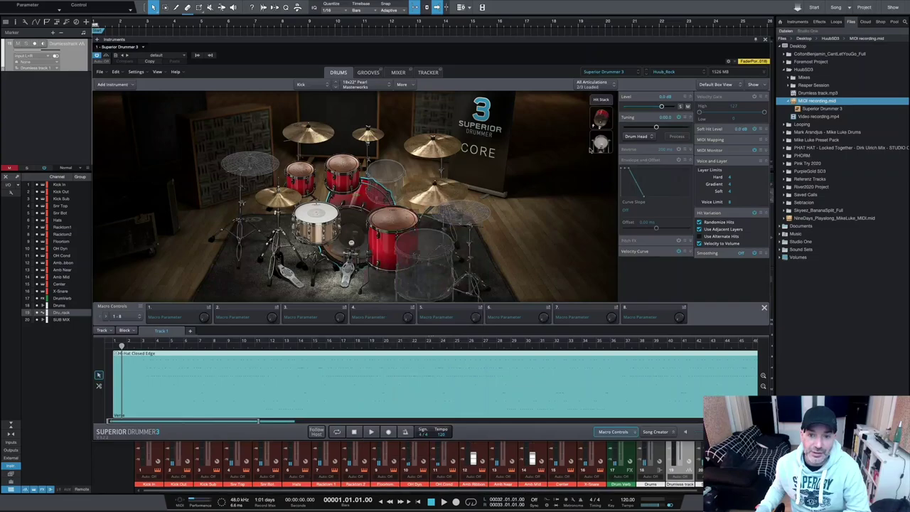
{"action": "right_click", "coordinate": [599, 142]}
{"action": "left_click", "coordinate": [568, 270]}
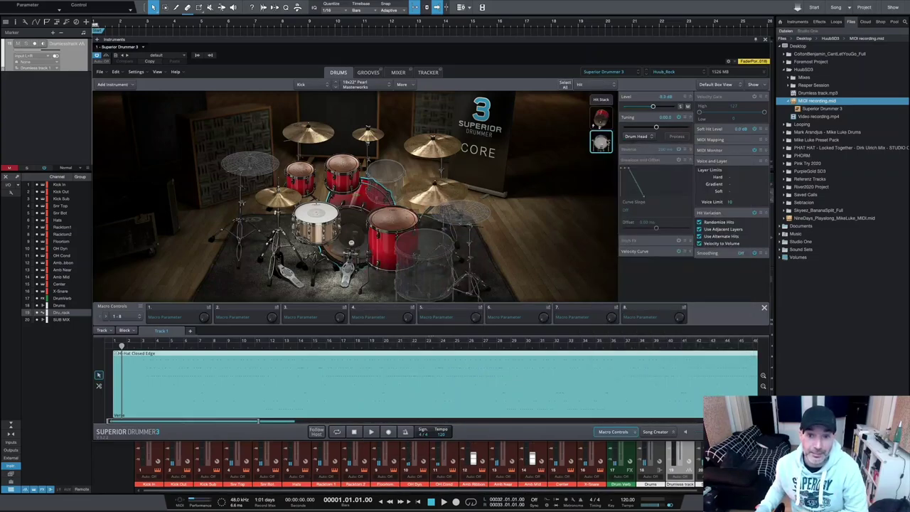
{"action": "left_click", "coordinate": [350, 243]}
{"action": "left_click", "coordinate": [351, 243]}
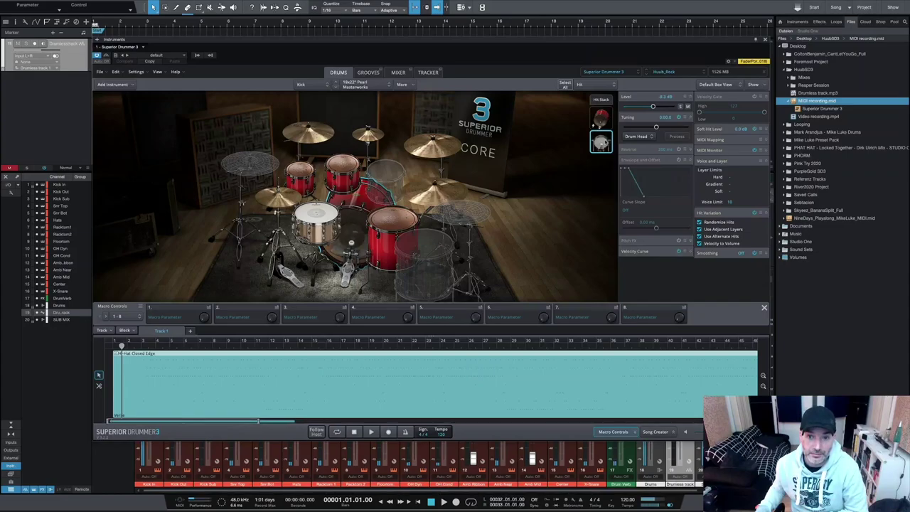
{"action": "left_click", "coordinate": [601, 118]}
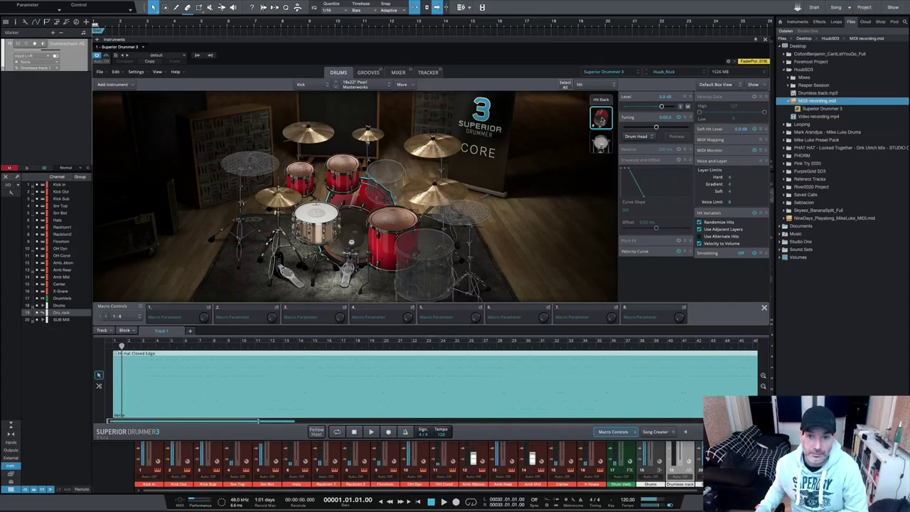
{"action": "left_click", "coordinate": [603, 99]}
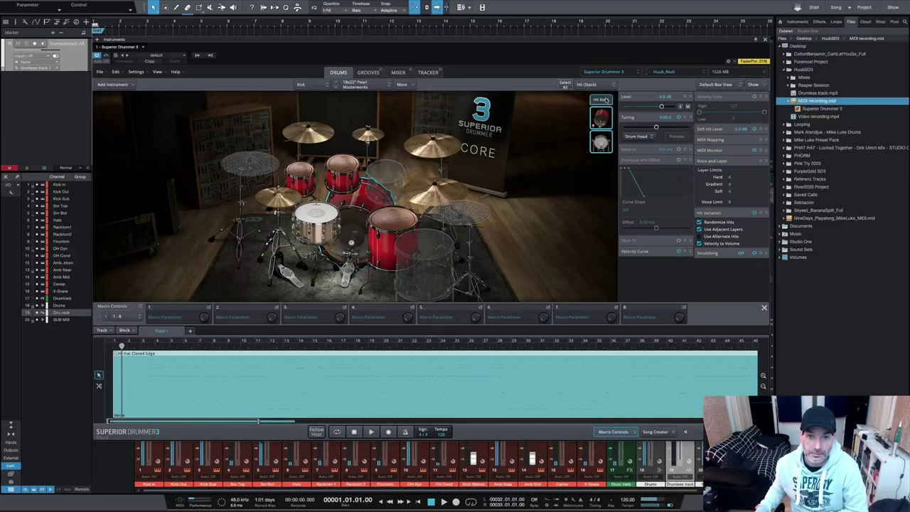
{"action": "left_click", "coordinate": [400, 73]}
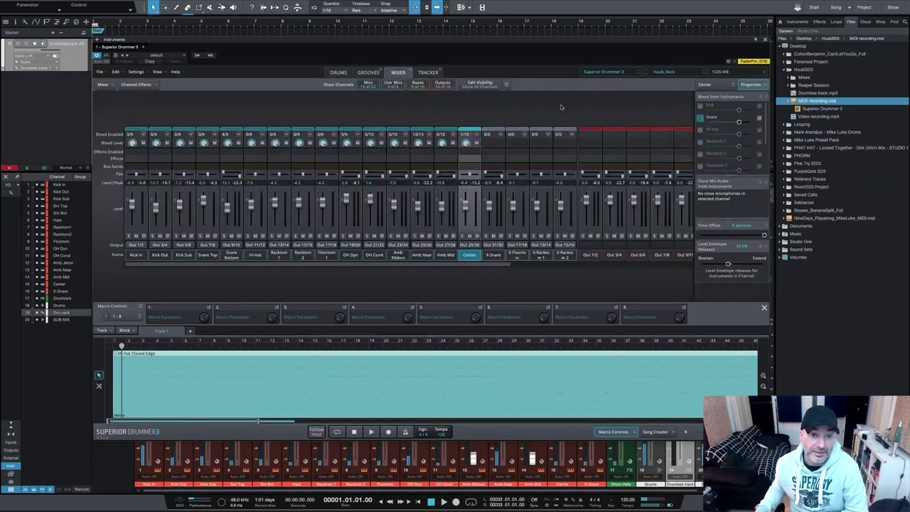
- Close Superior Drummer 3, then open and close bx_console SSL 4000 E on the Kick Out channel
{"action": "left_click", "coordinate": [764, 39]}
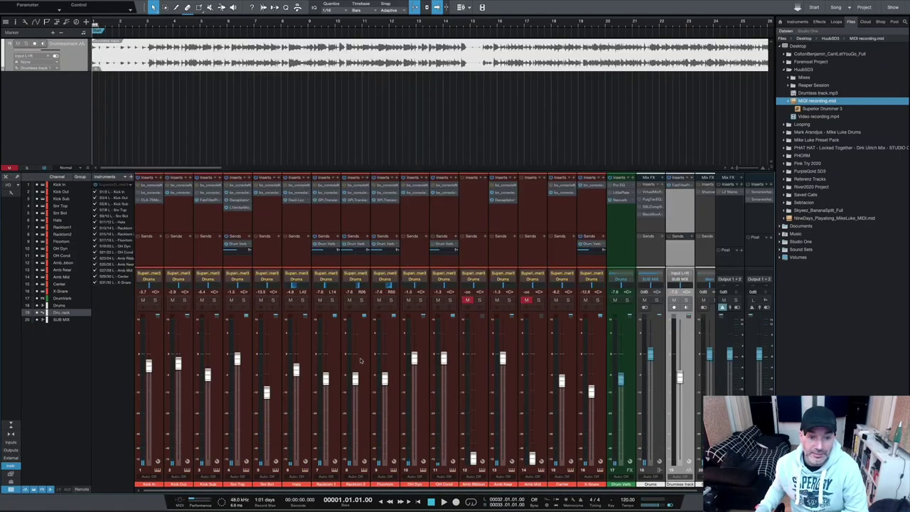
{"action": "left_click", "coordinate": [177, 193]}
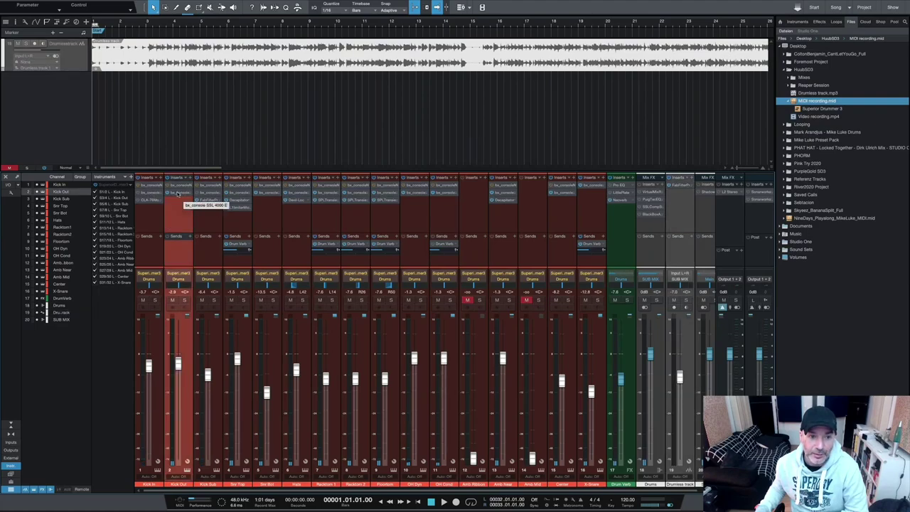
{"action": "left_click", "coordinate": [178, 194]}
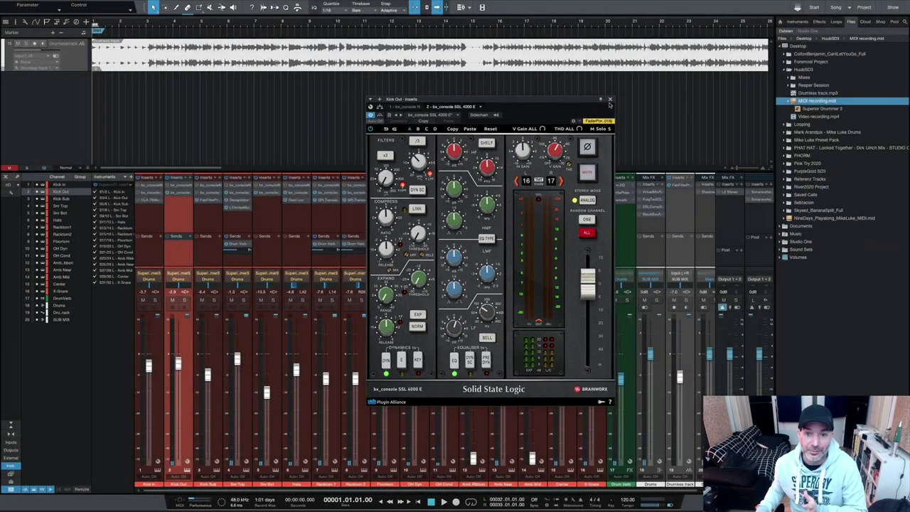
{"action": "left_click", "coordinate": [610, 100]}
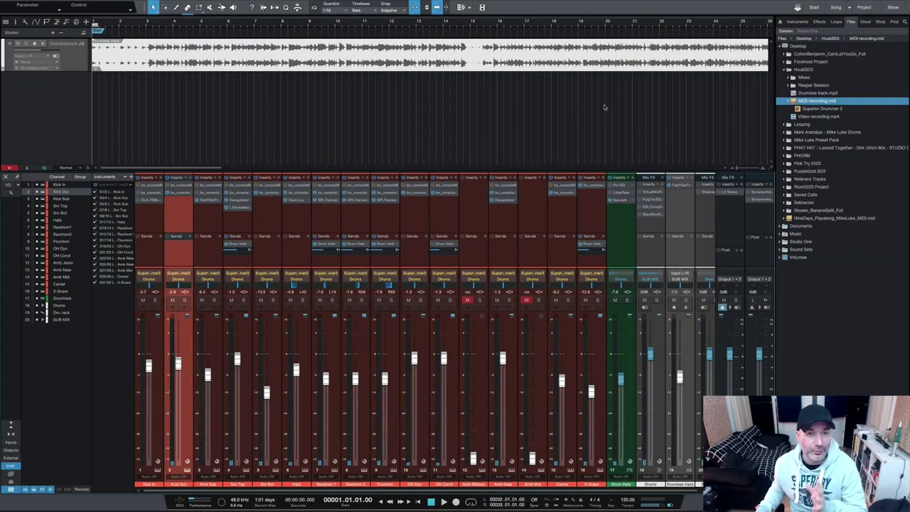